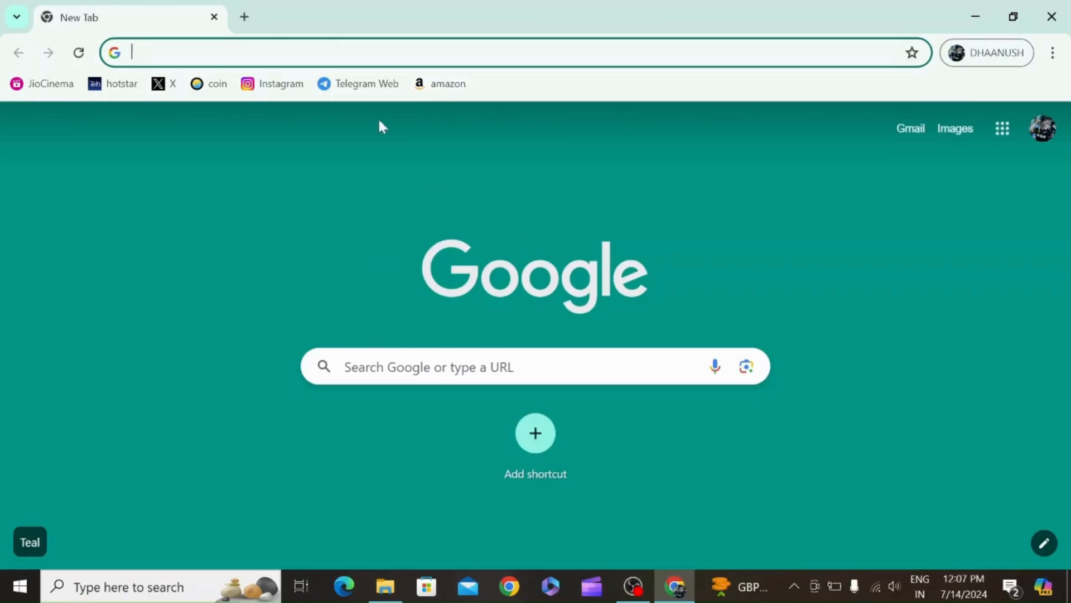
Go to heygen.com and enter the HeyGen web app from its landing page.
left_click(424, 52)
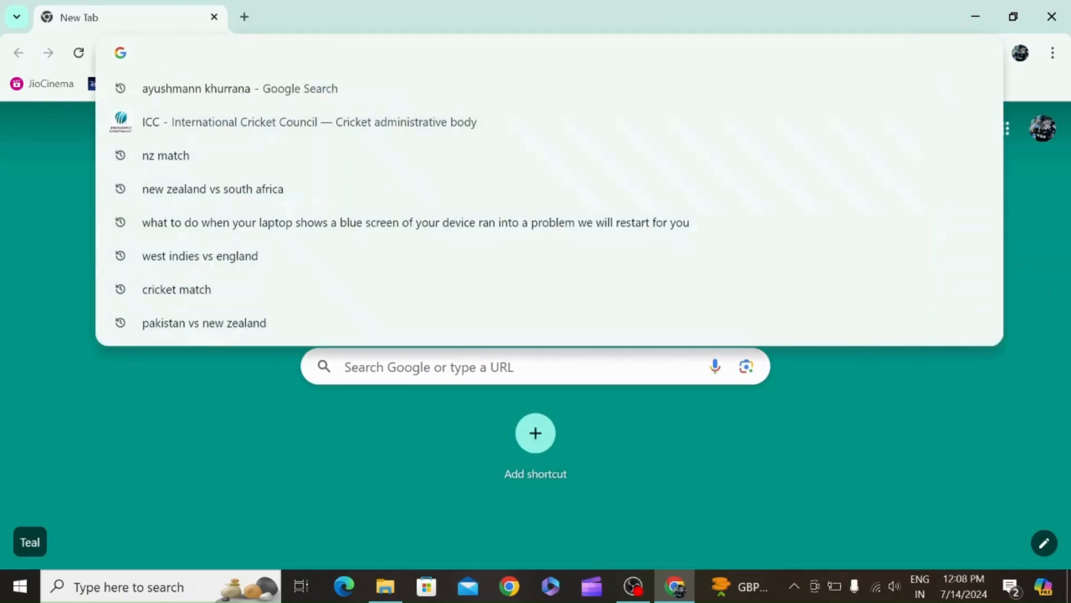
type("heyge")
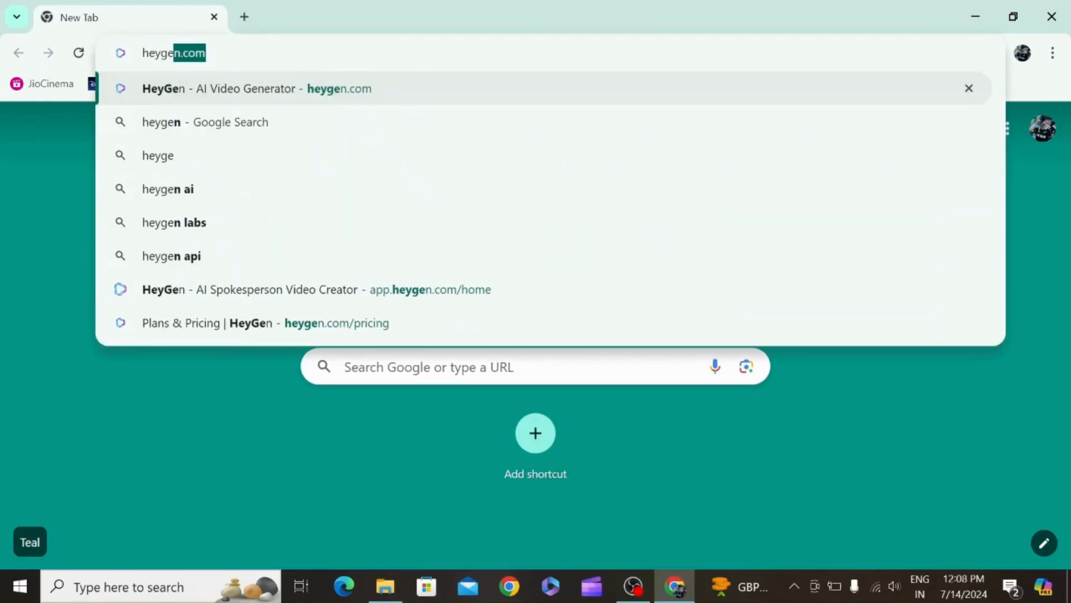
type("n.com")
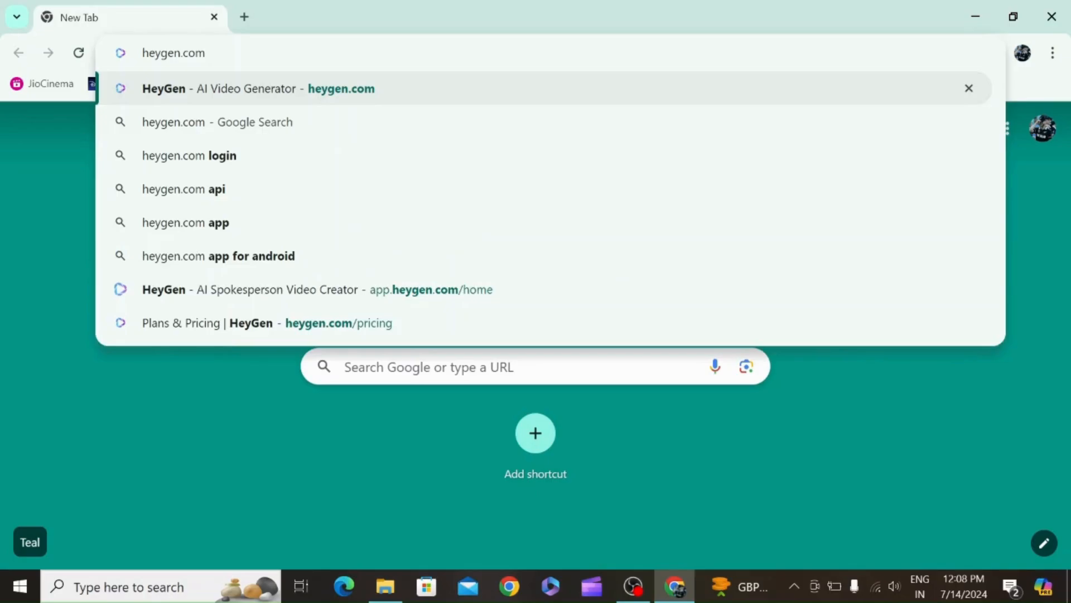
key("Return")
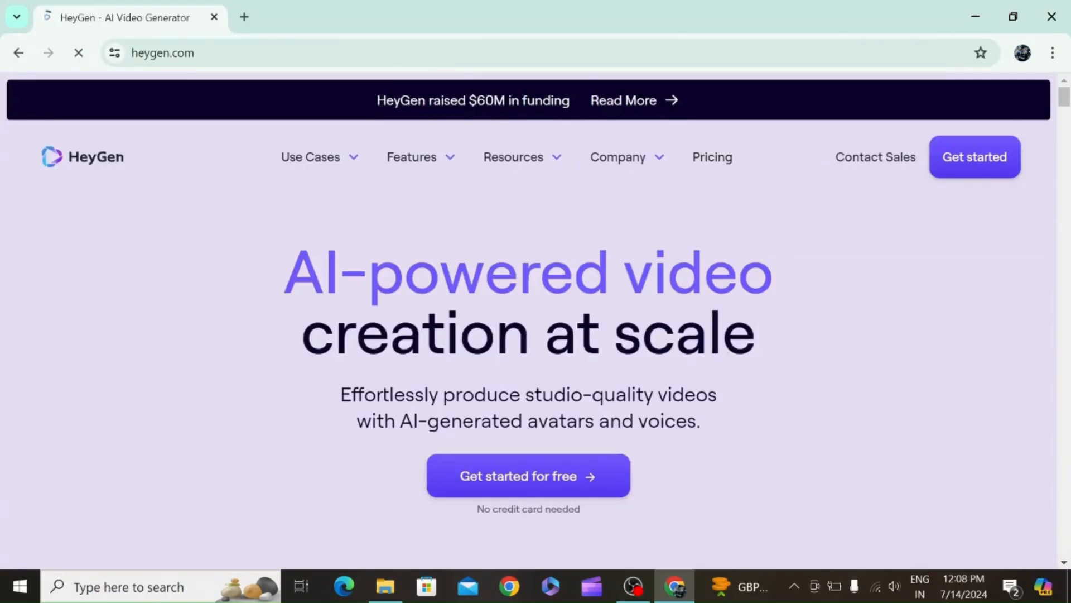
left_click(973, 149)
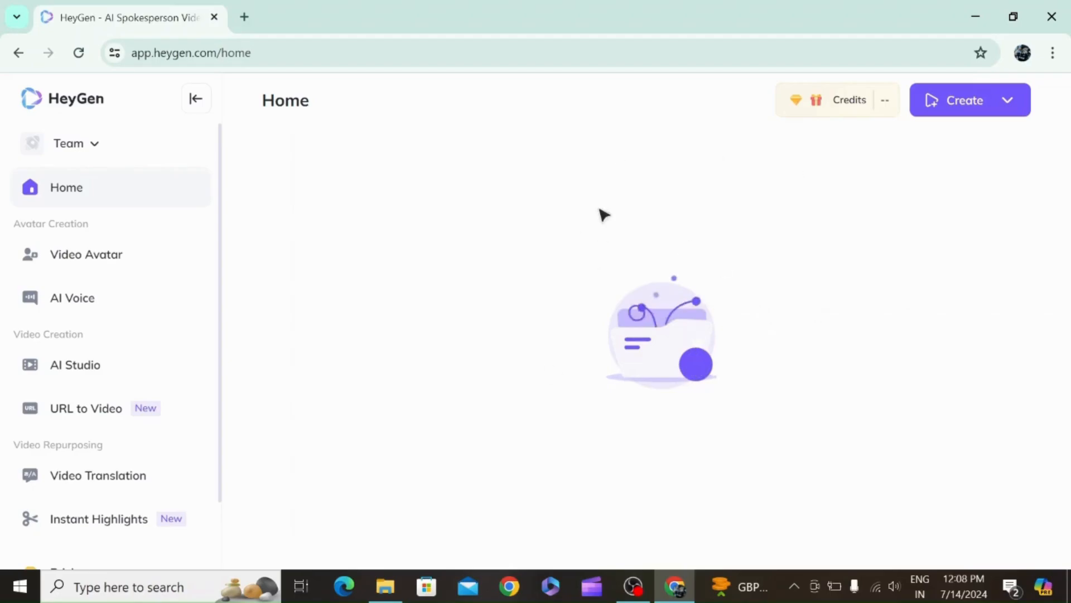
left_click(136, 146)
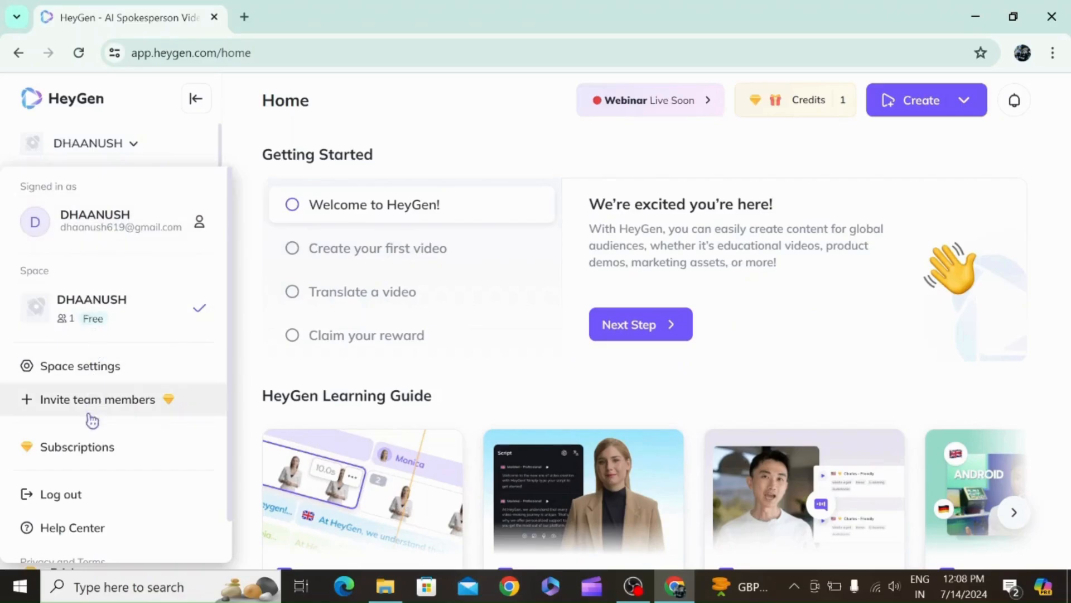
left_click(371, 127)
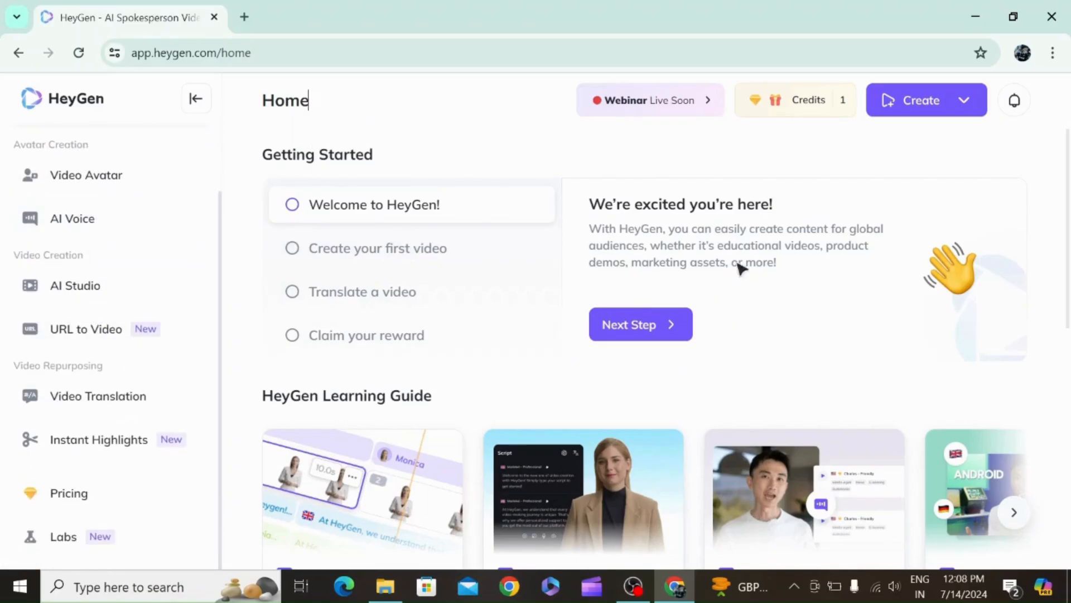
scroll(55, 299, "up", 2)
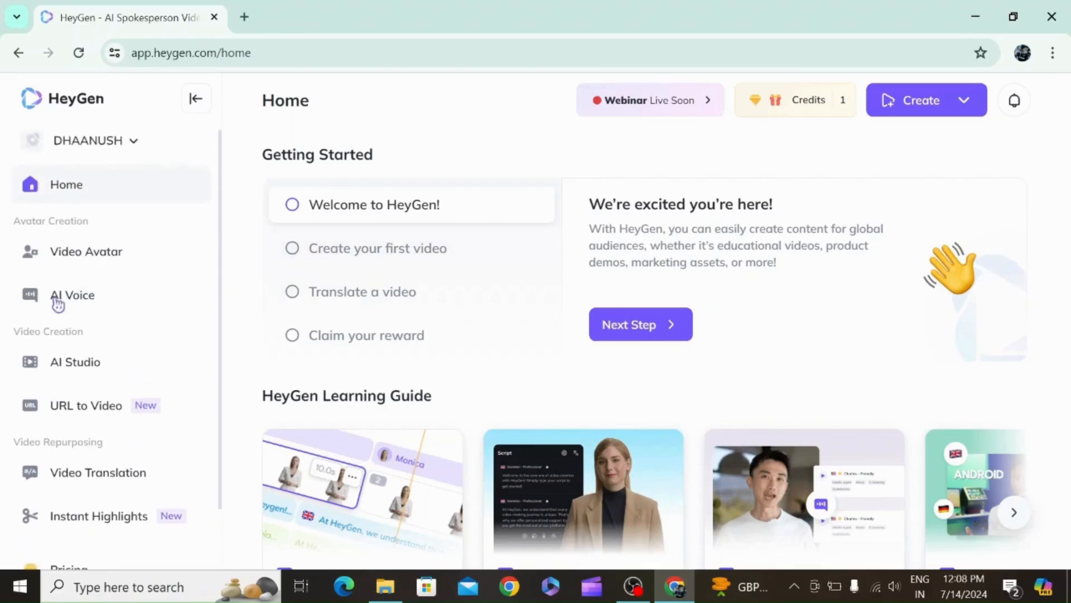
Examine the yearly pricing plans and their feature comparison, and check the account's general credits.
left_click(765, 108)
scroll(419, 270, "down", 2)
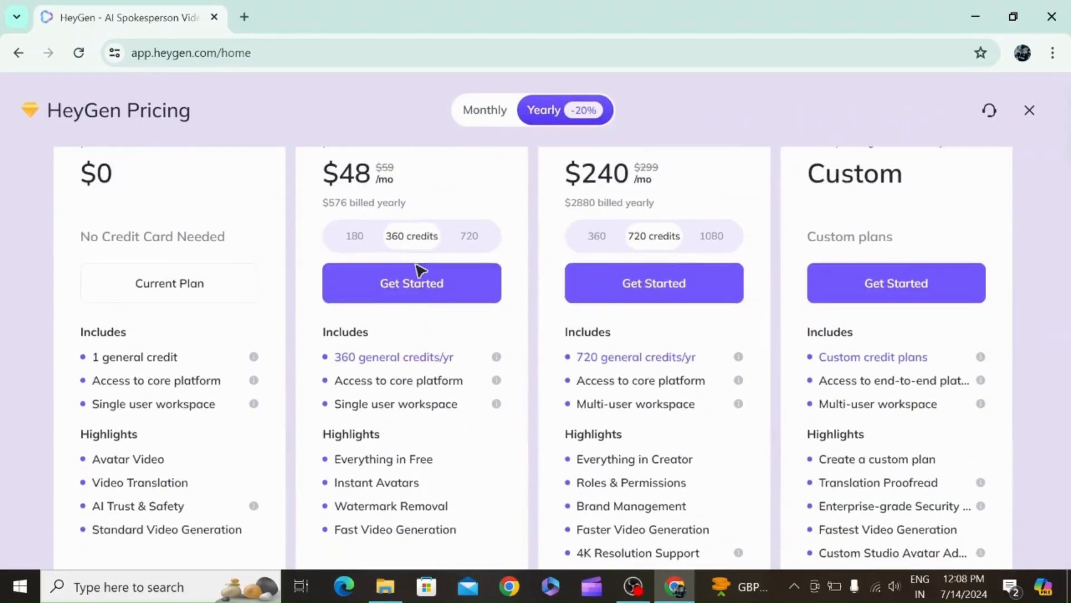
scroll(395, 304, "down", 2)
scroll(394, 305, "up", 1)
scroll(395, 304, "up", 2)
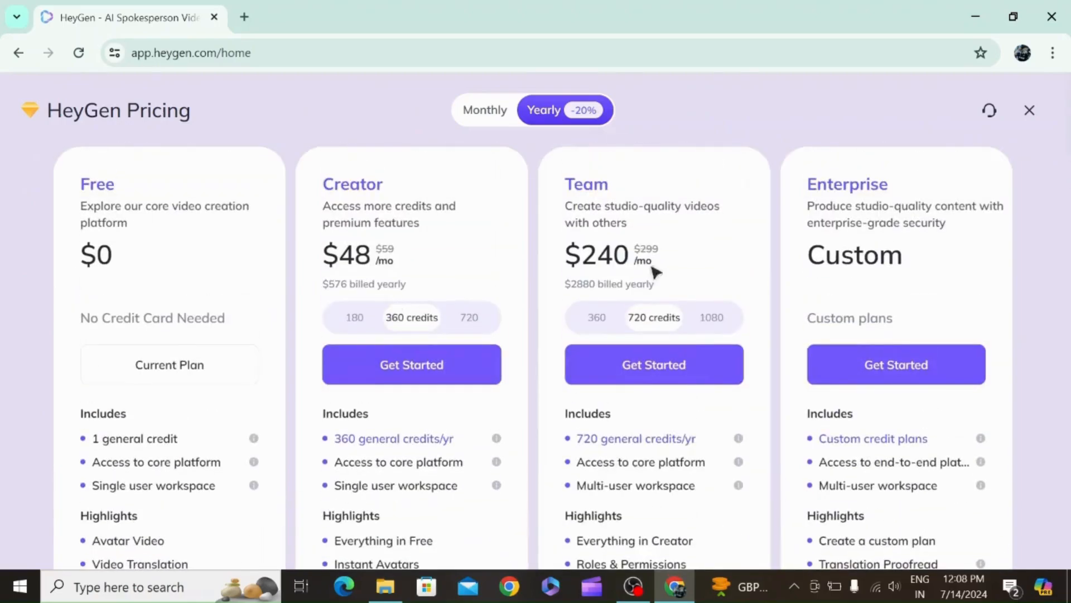
scroll(567, 430, "down", 7)
scroll(567, 430, "down", 15)
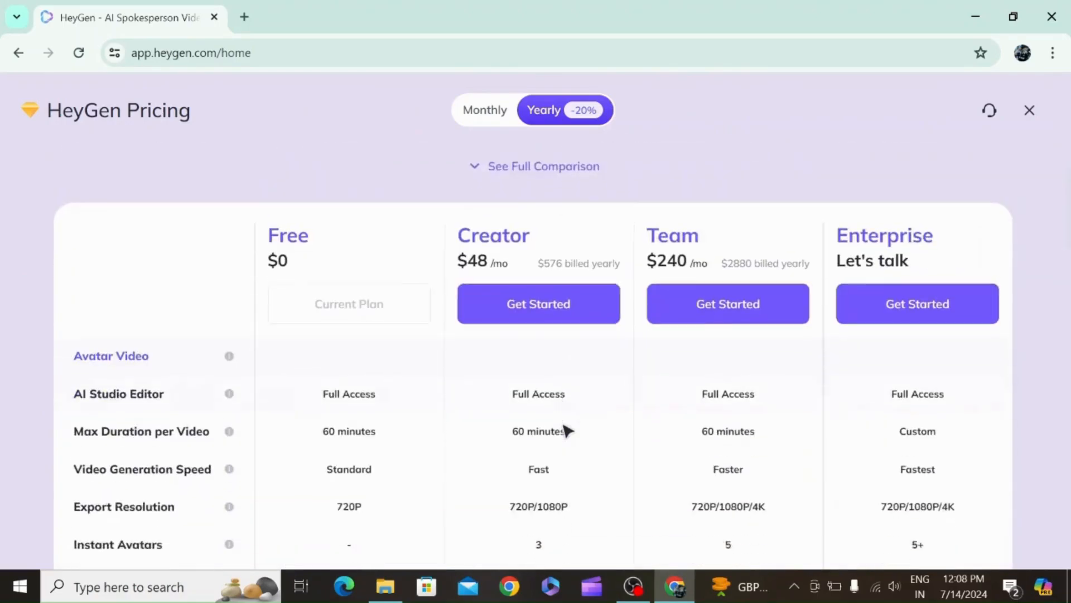
scroll(557, 246, "up", 20)
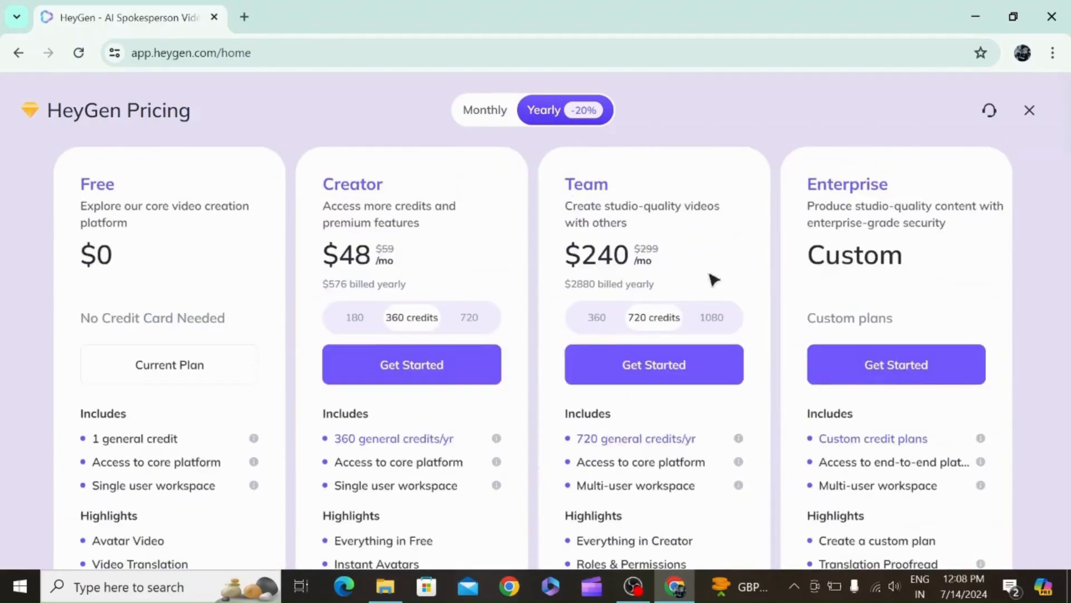
left_click(1030, 110)
mouse_move(783, 112)
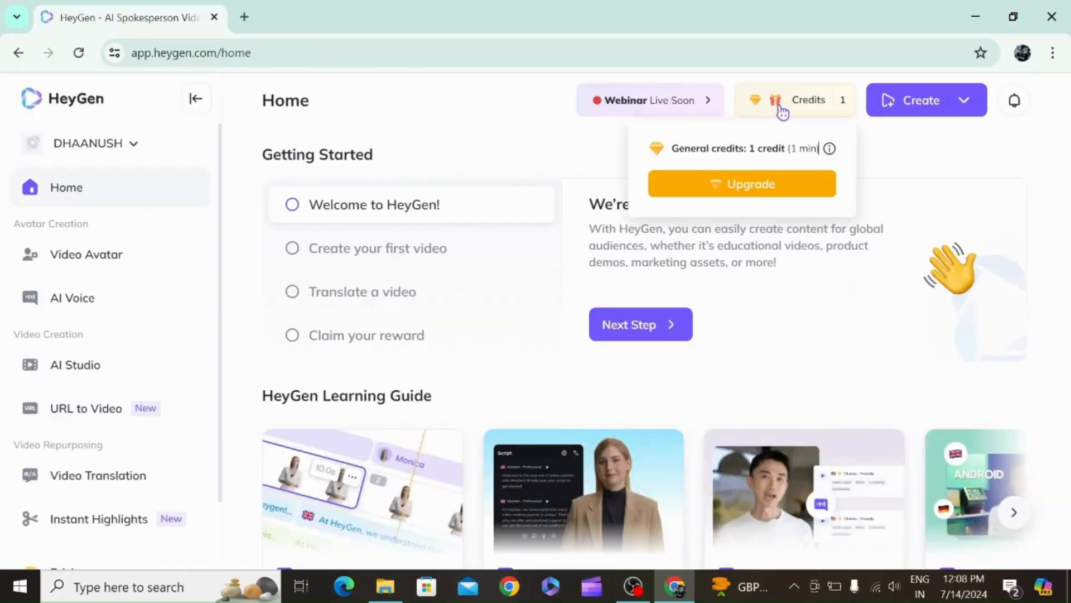
mouse_move(833, 154)
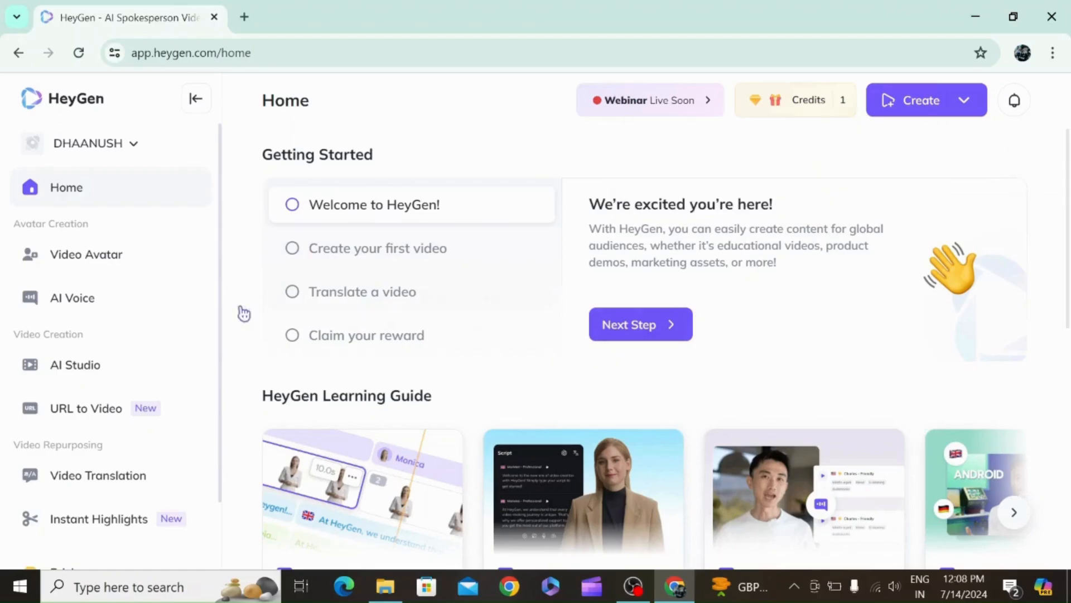
Upload the videoplayback file from the Downloads folder to Video Translation.
left_click(128, 485)
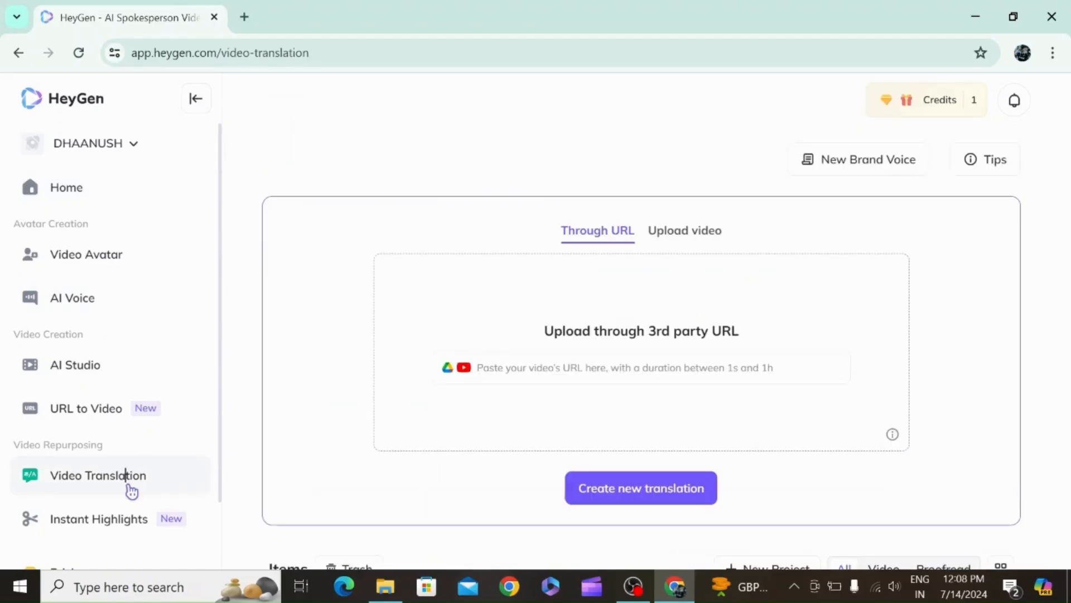
left_click(713, 233)
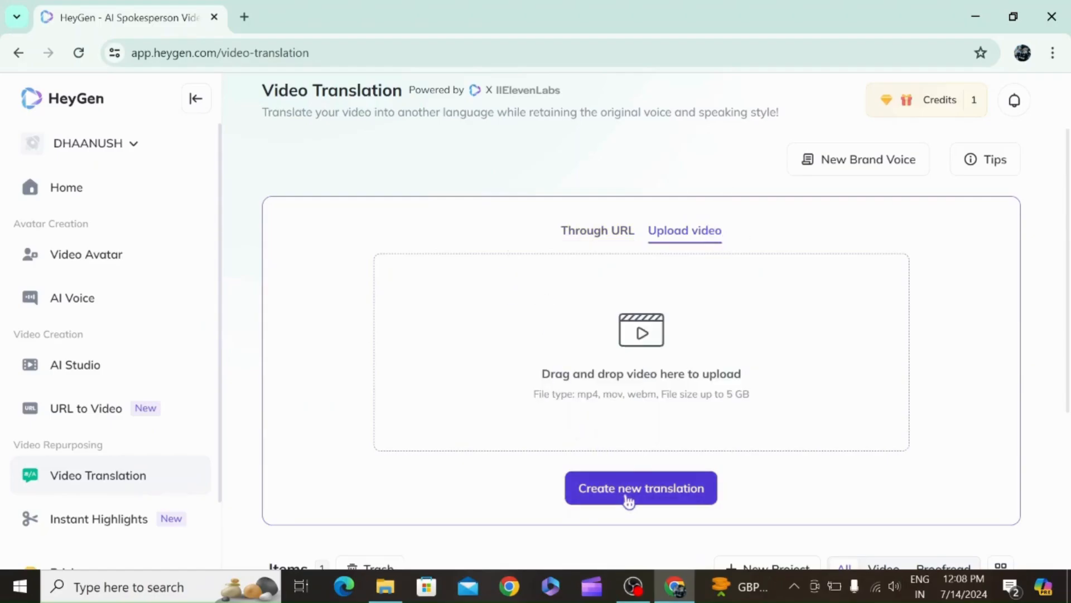
left_click(623, 376)
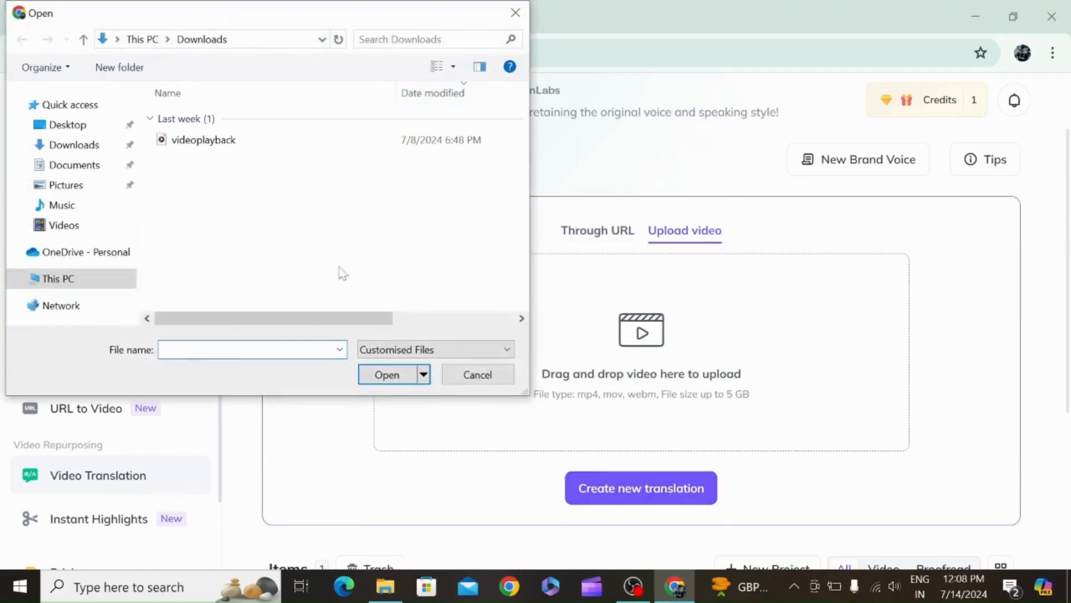
double_click(352, 148)
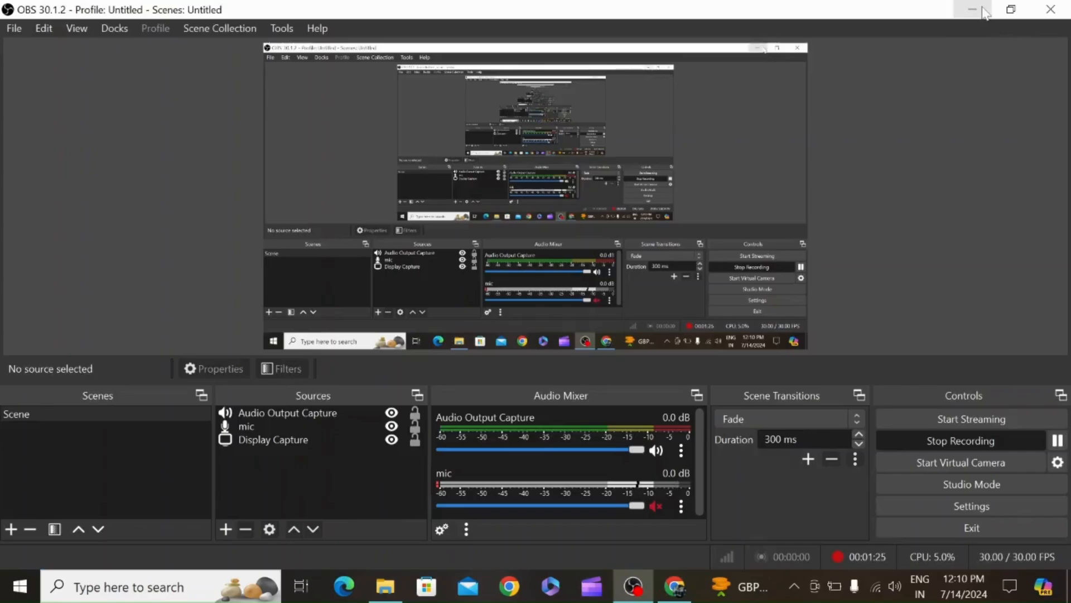
left_click(976, 14)
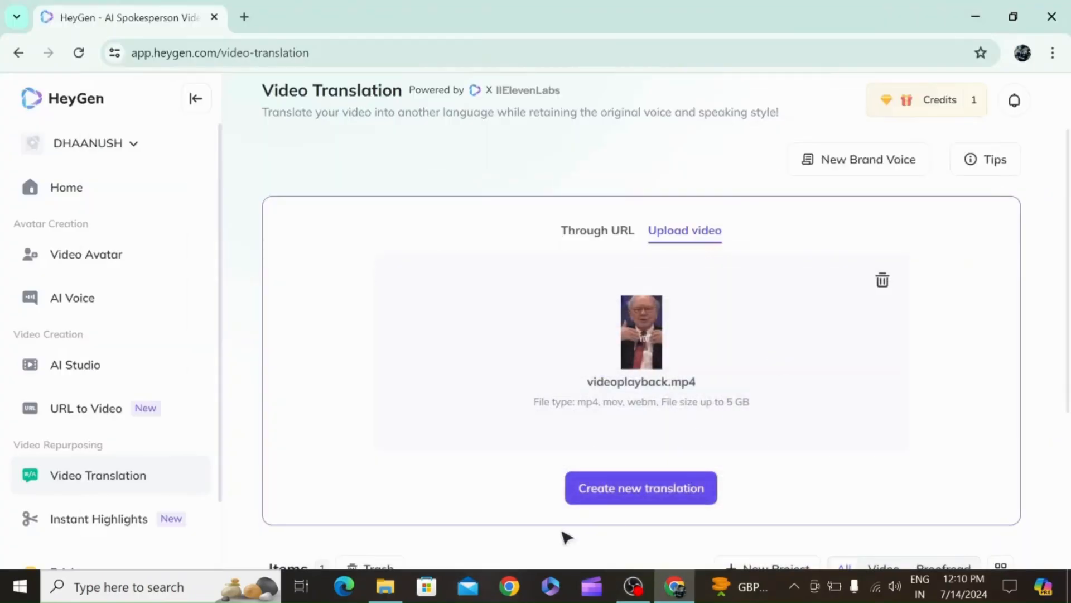
Switch to File Explorer, play the videoplayback file from Downloads in Media Player, skim through it and close the player.
left_click(385, 586)
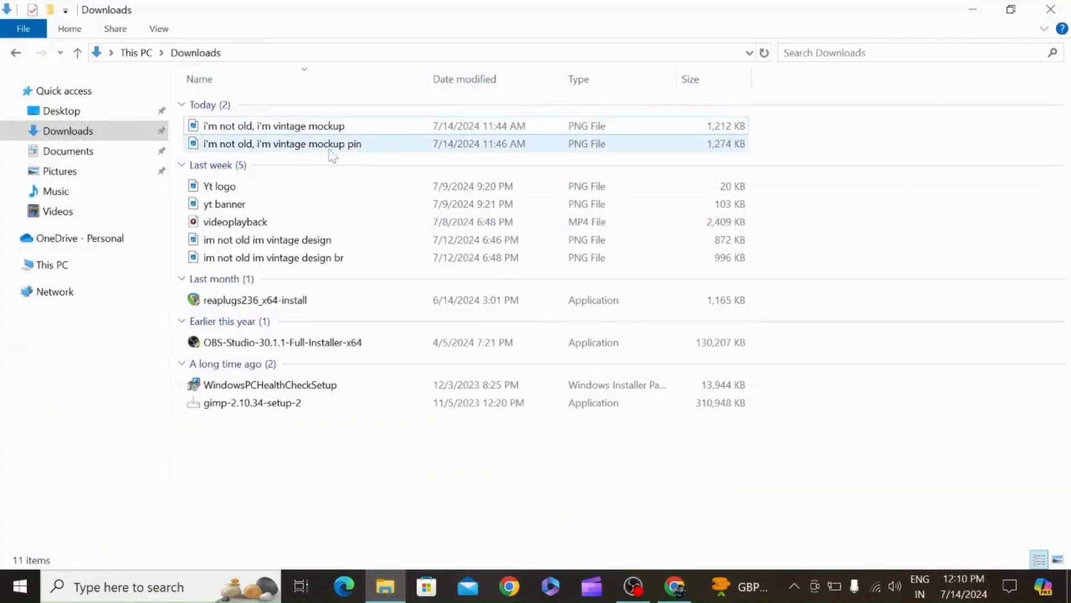
left_click(290, 222)
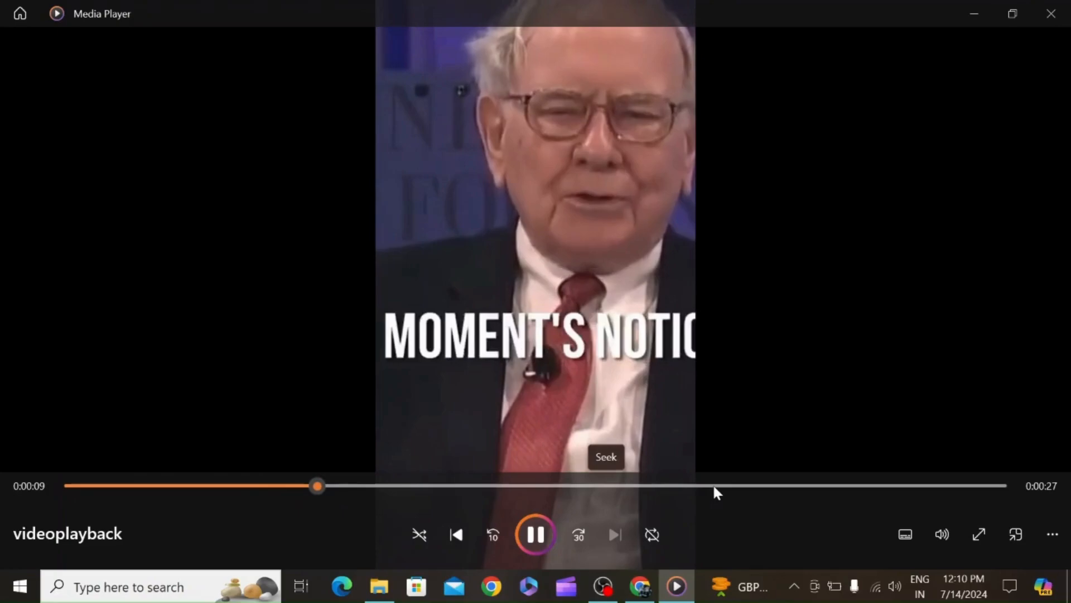
left_click(557, 484)
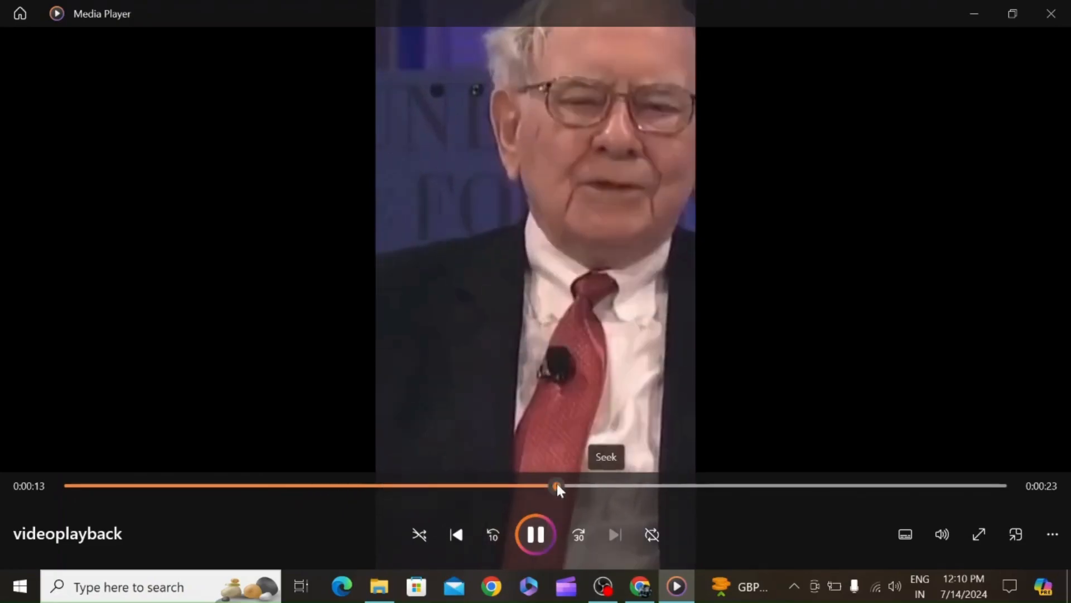
left_click(719, 485)
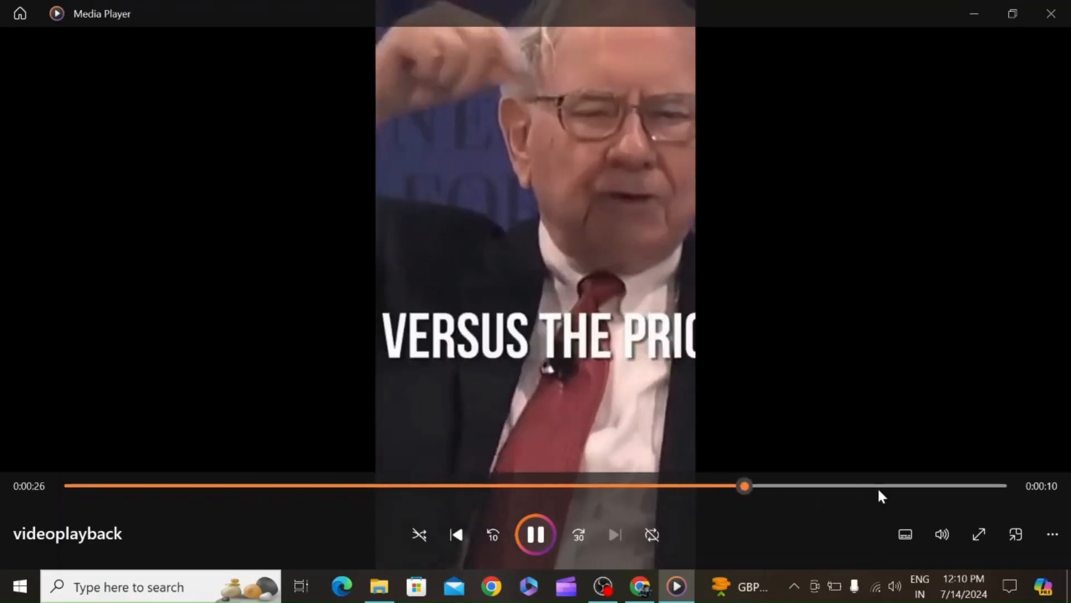
left_click(879, 485)
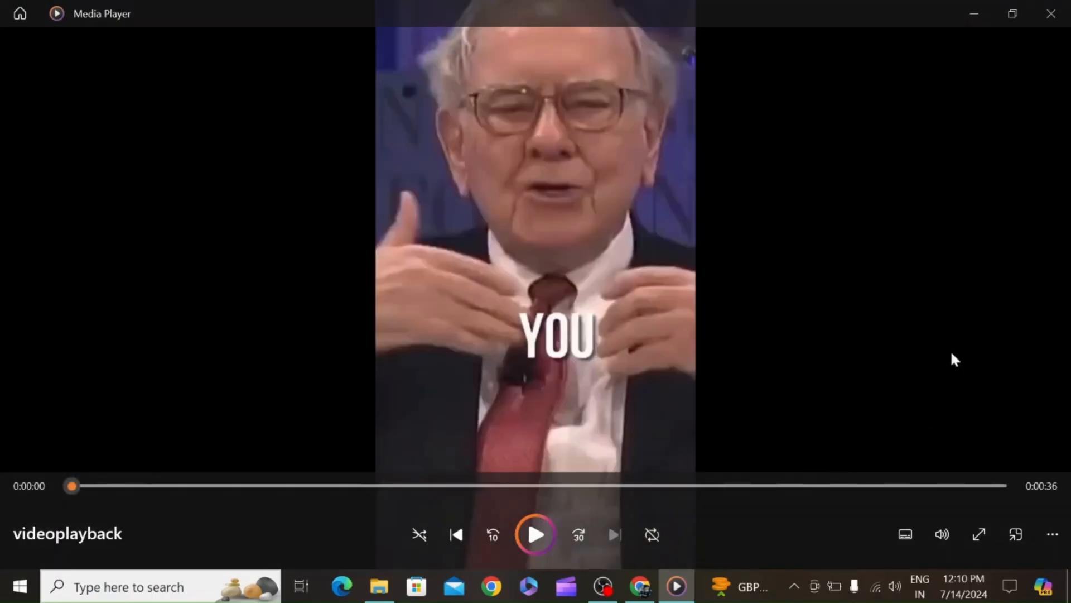
left_click(978, 12)
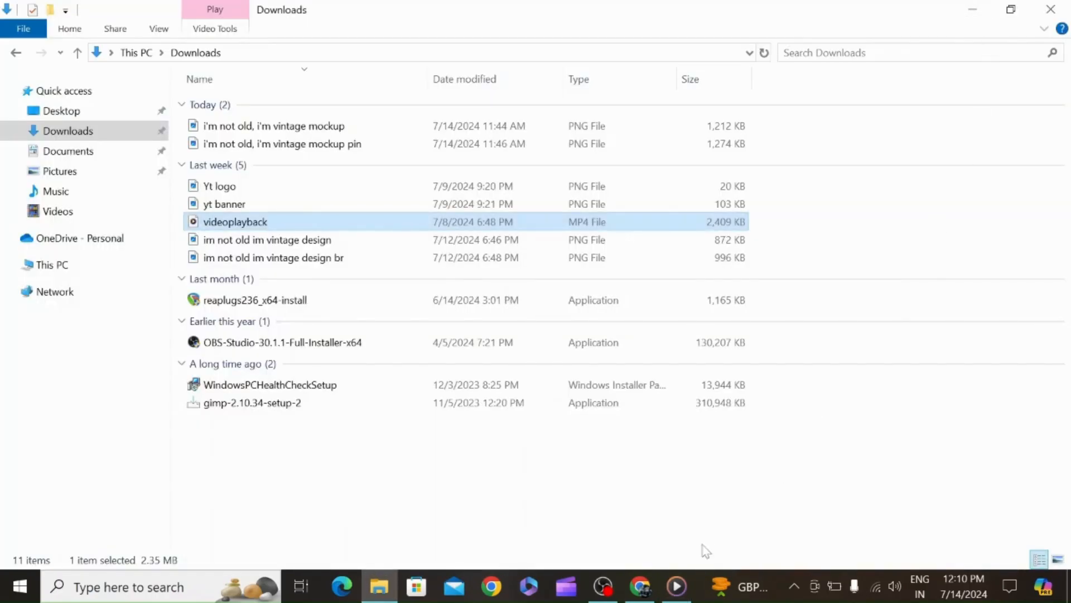
mouse_move(682, 586)
left_click(749, 433)
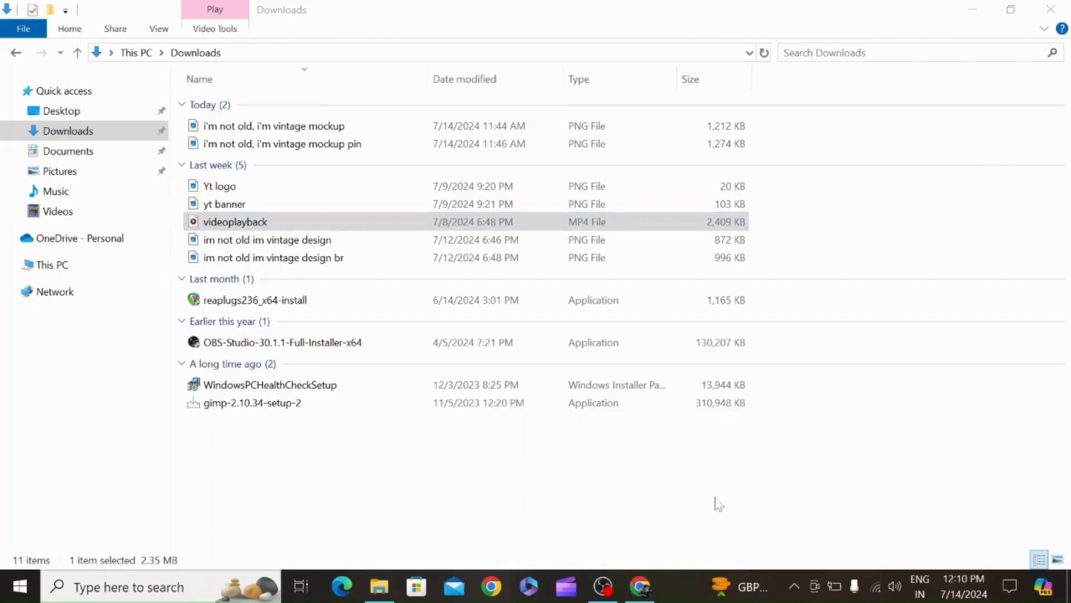
Switch back to HeyGen in Chrome and create a direct translation of the uploaded video with Hindi as target language.
left_click(675, 586)
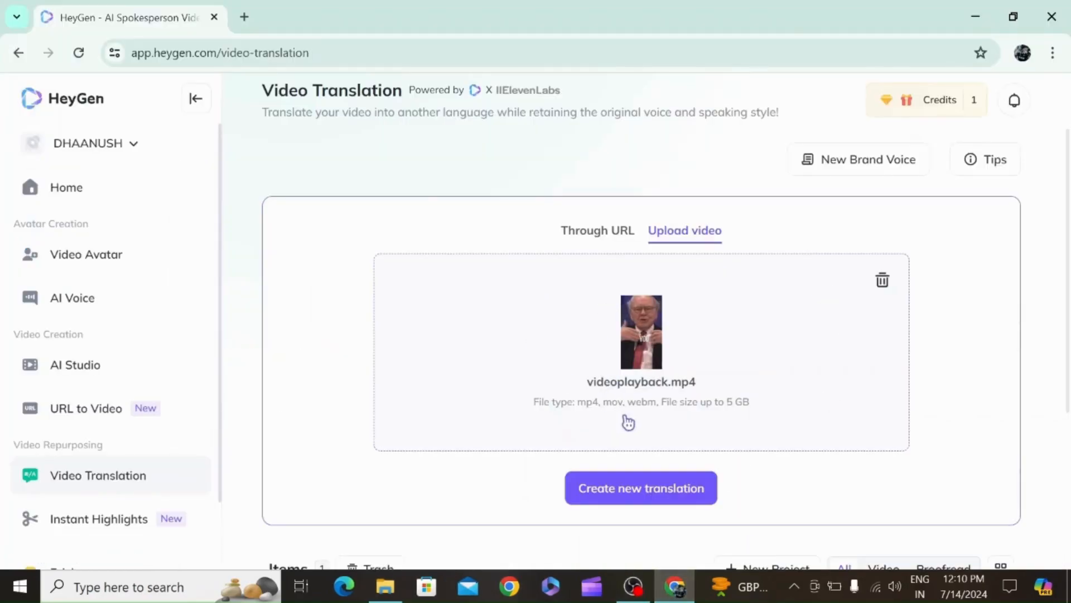
left_click(651, 489)
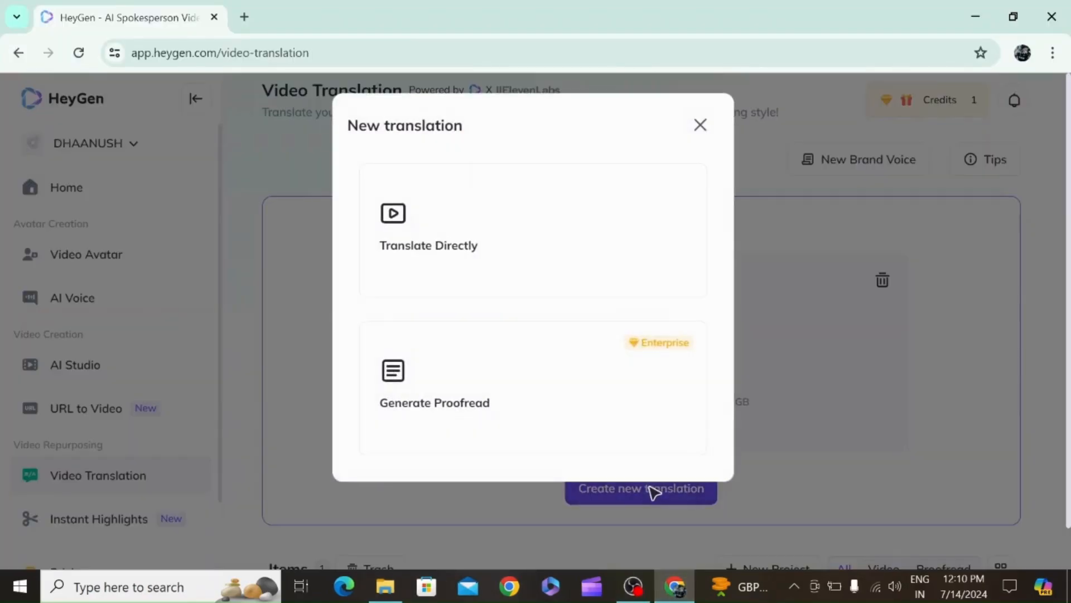
left_click(550, 256)
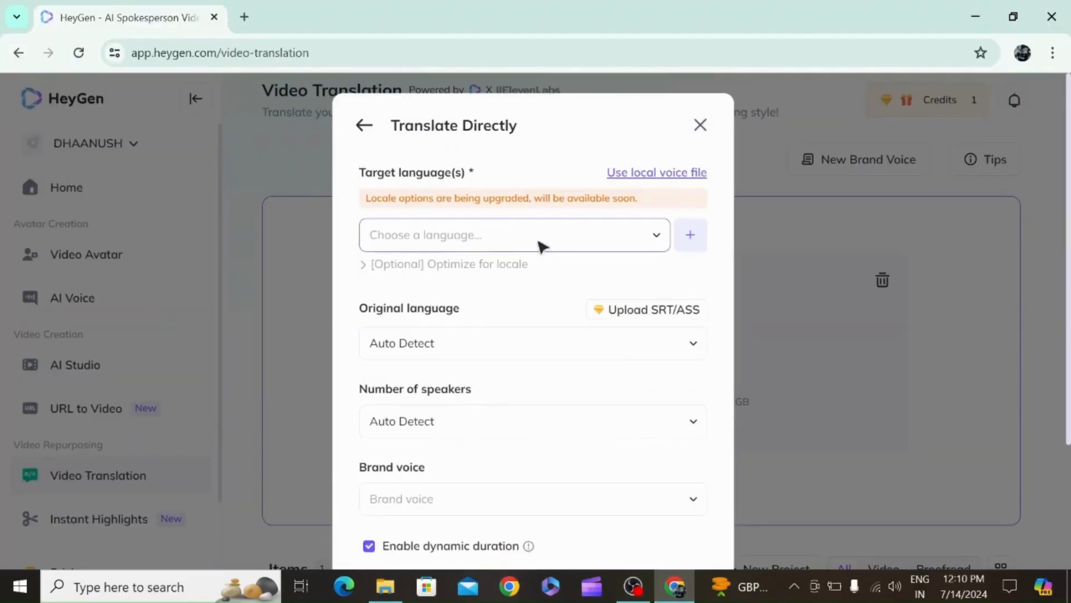
left_click(535, 237)
type("hindi")
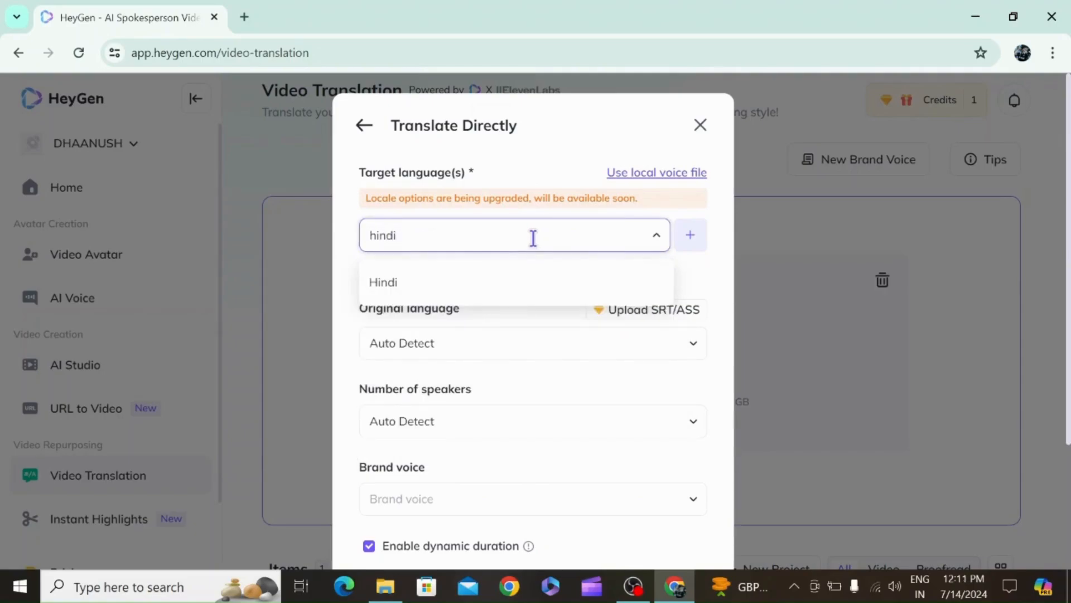
left_click(529, 285)
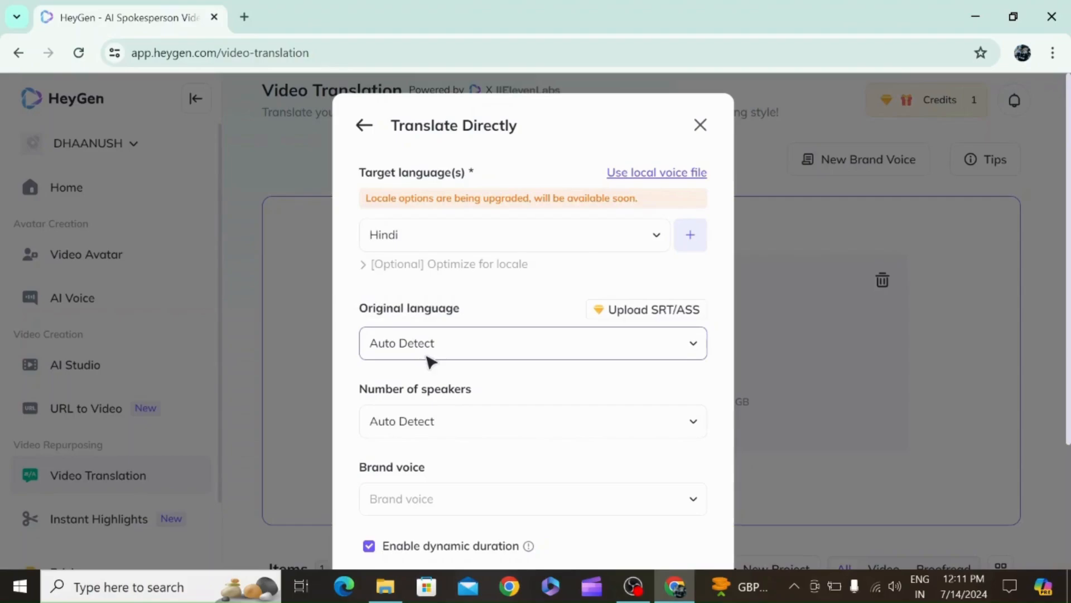
Confirm the translation settings, keeping the remaining options at their defaults, and submit the video for translation.
scroll(430, 362, "down", 1)
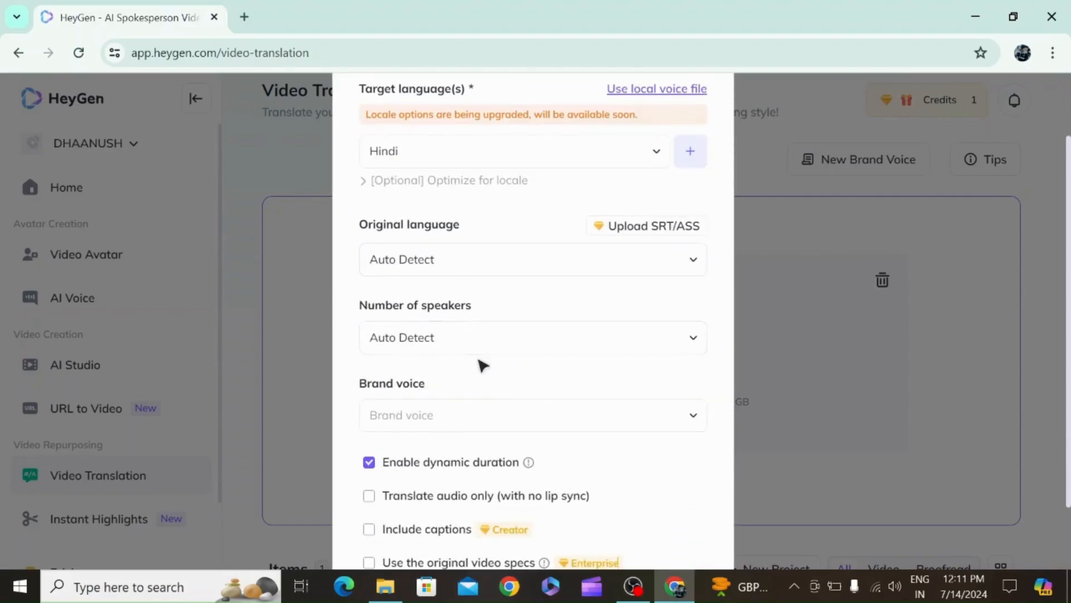
scroll(481, 364, "down", 1)
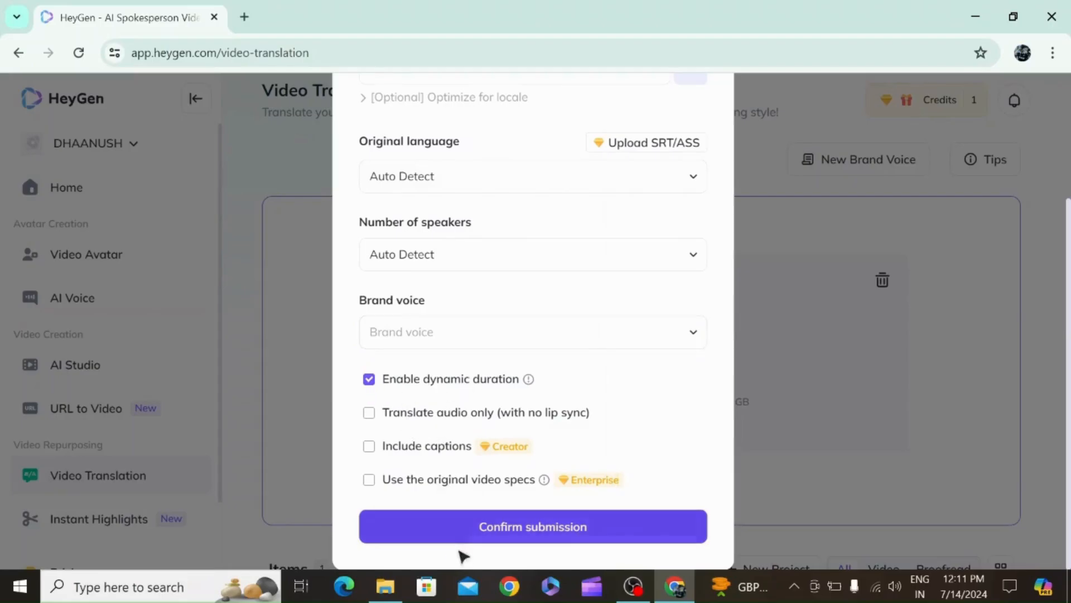
left_click(478, 534)
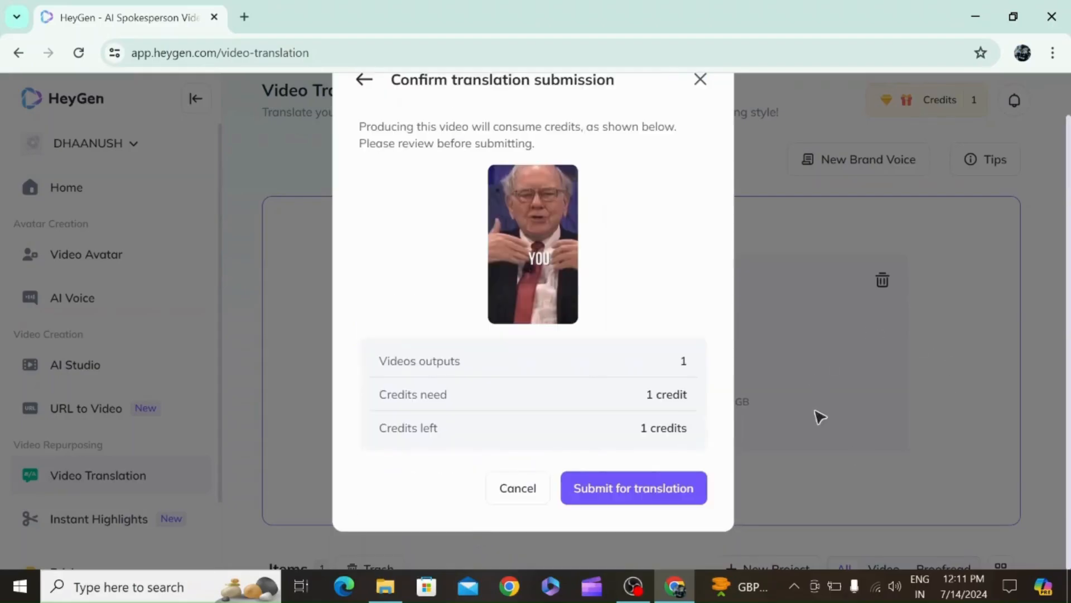
left_click(657, 493)
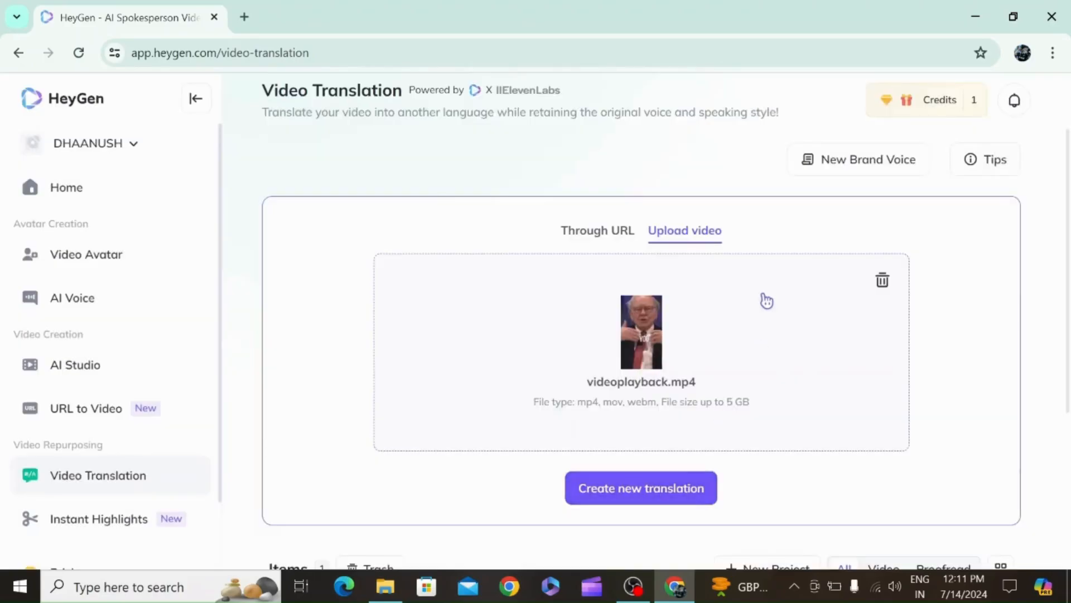
Open the finished Hindi translation of videoplayback from the items list, watch it through and download the video.
scroll(765, 299, "down", 3)
scroll(814, 320, "down", 2)
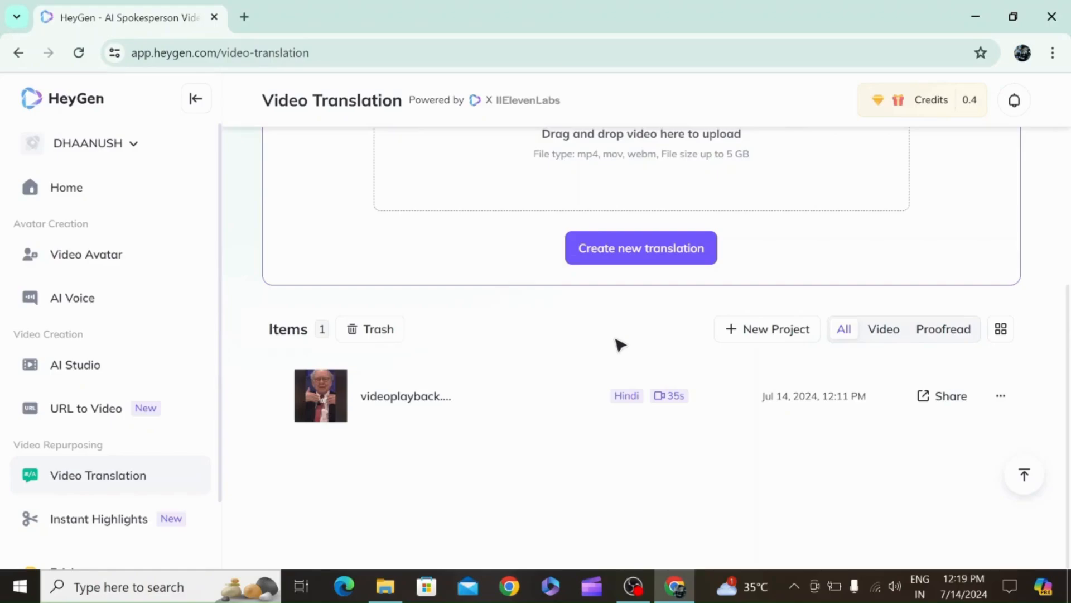
left_click(566, 392)
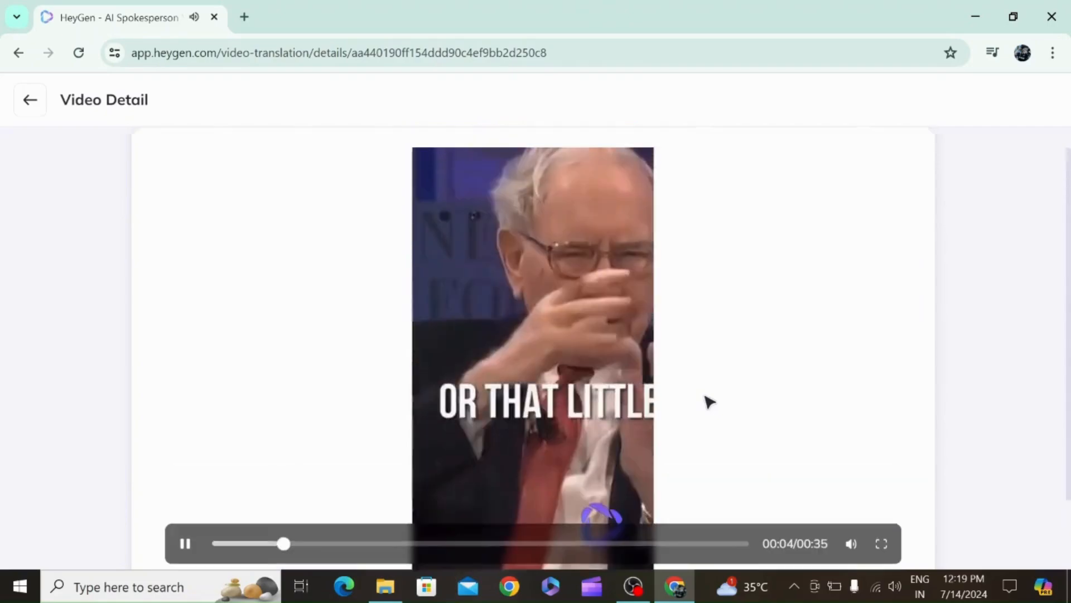
scroll(706, 402, "down", 1)
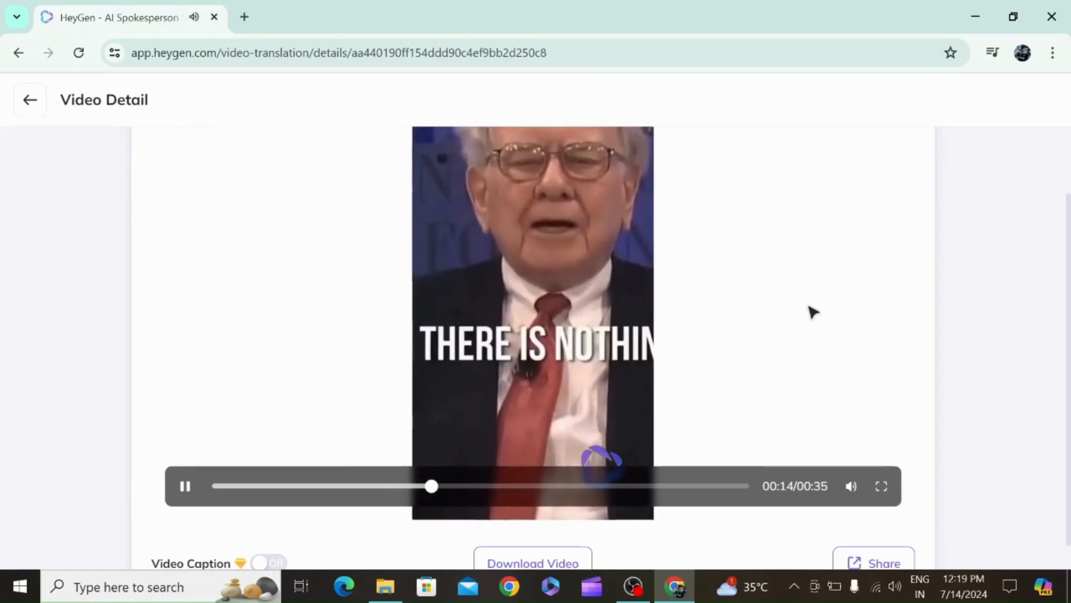
scroll(813, 313, "down", 1)
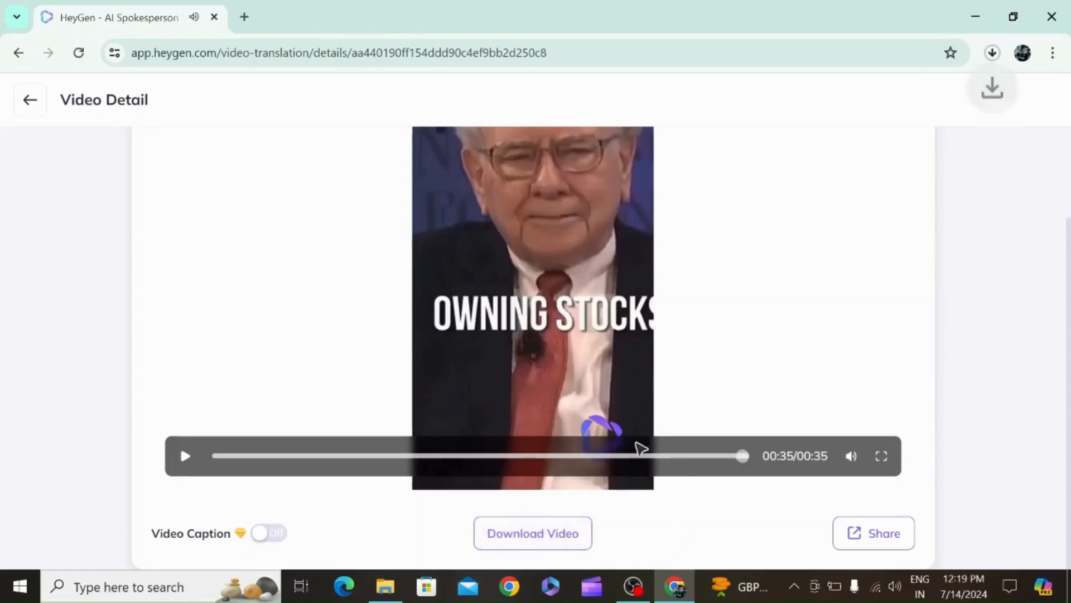
Open the downloaded videoplayback (1).mp4 from the recent downloads in Media Player, skip through it and close the player.
left_click(992, 53)
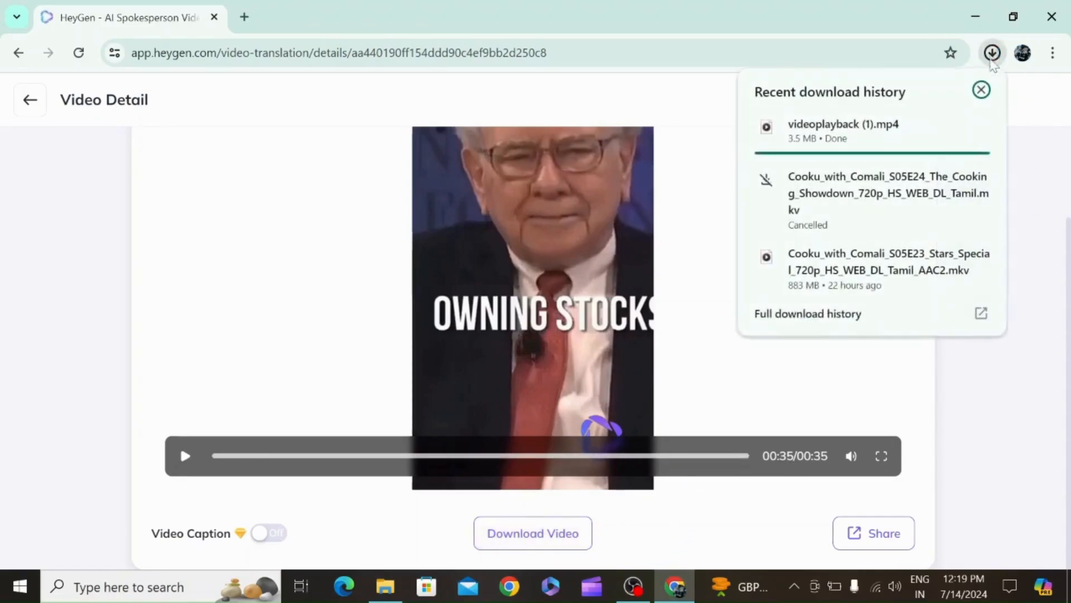
left_click(837, 134)
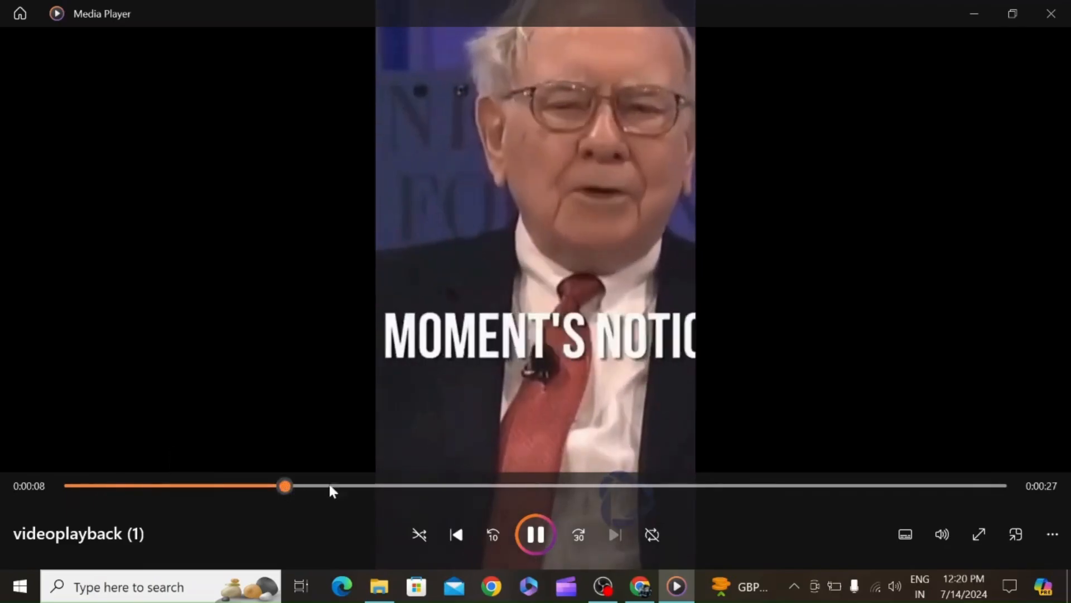
left_click(627, 485)
left_click(821, 485)
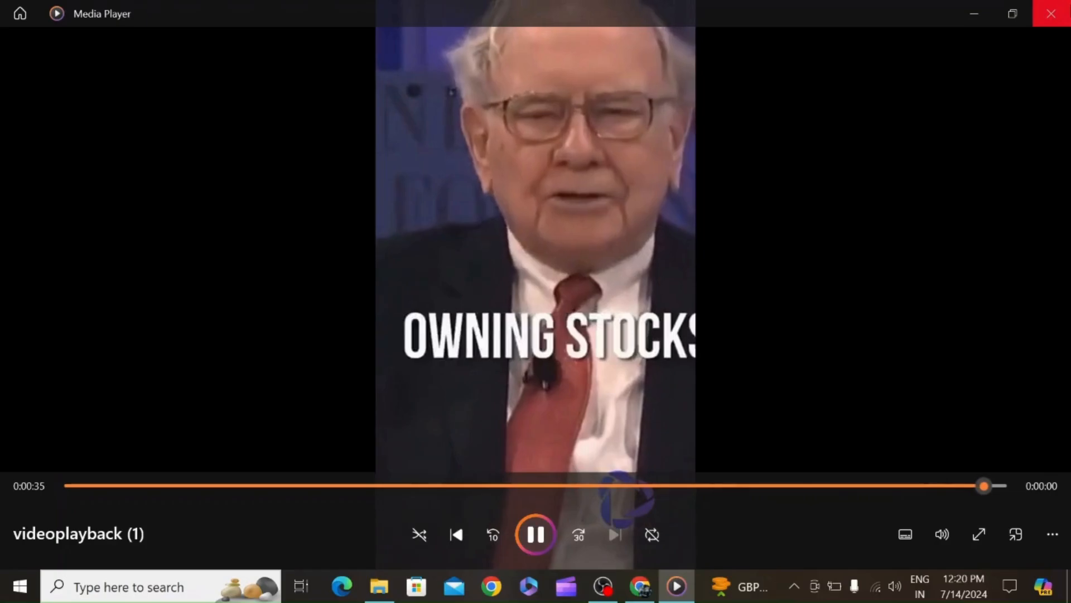
left_click(1051, 13)
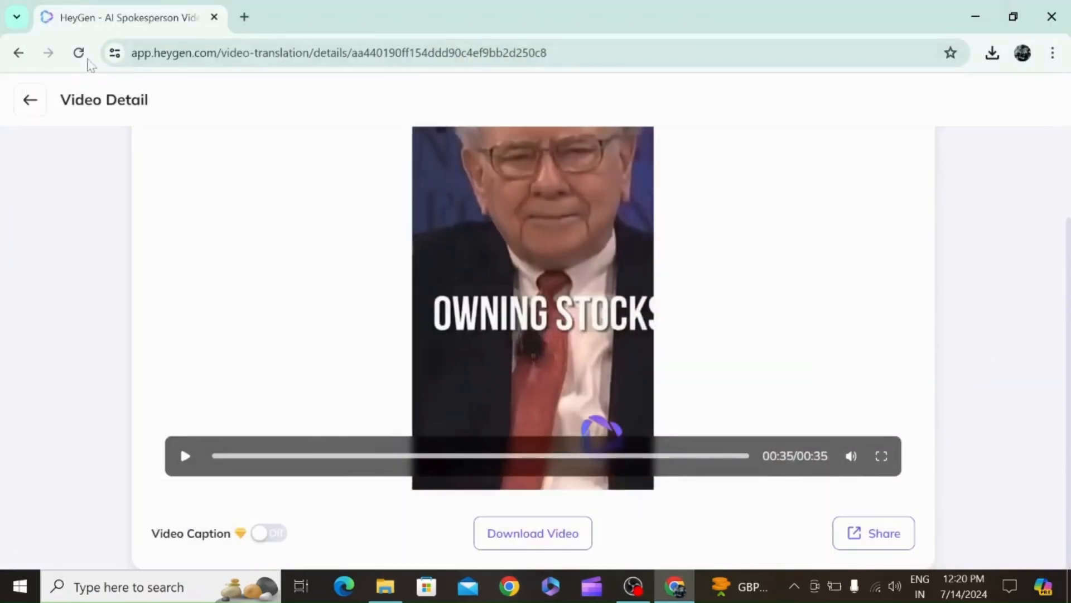
Return from the video details to the Video Translation page and dismiss the HeyGen News pop-up.
left_click(32, 111)
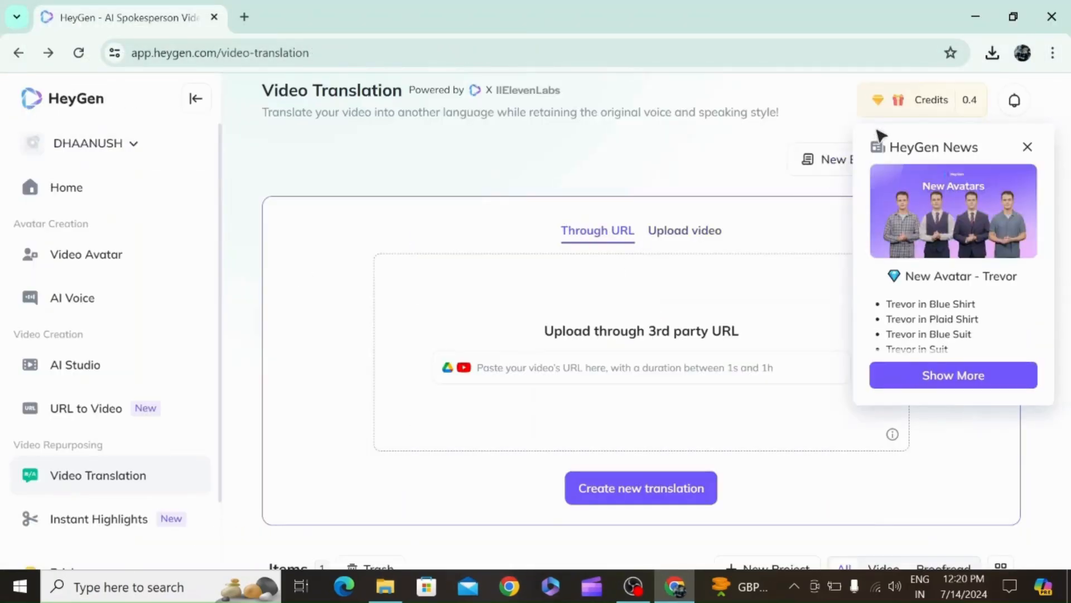
mouse_move(911, 122)
mouse_move(960, 152)
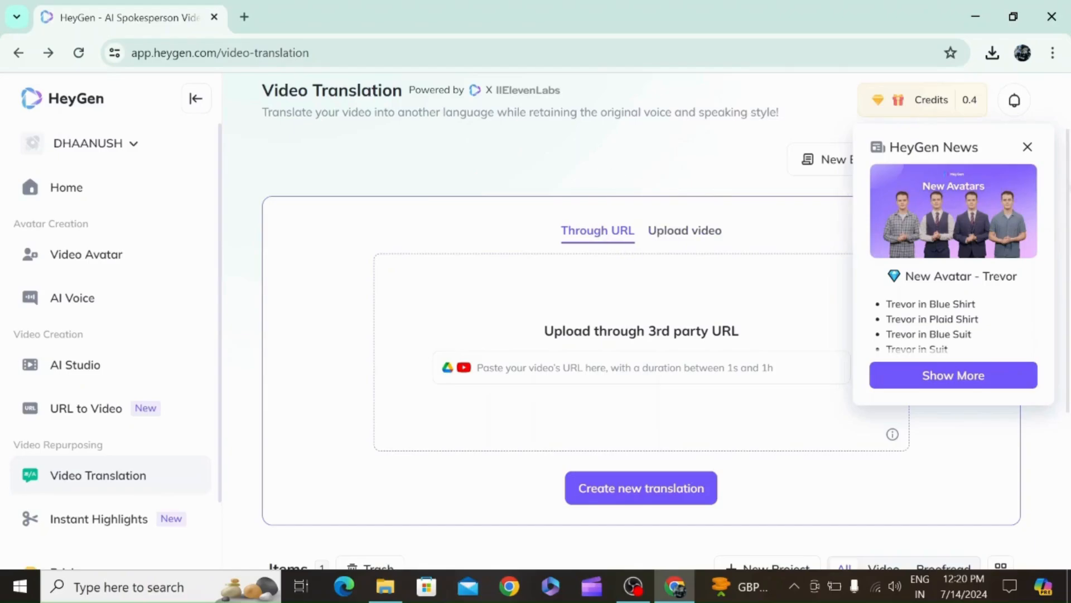
left_click(1028, 146)
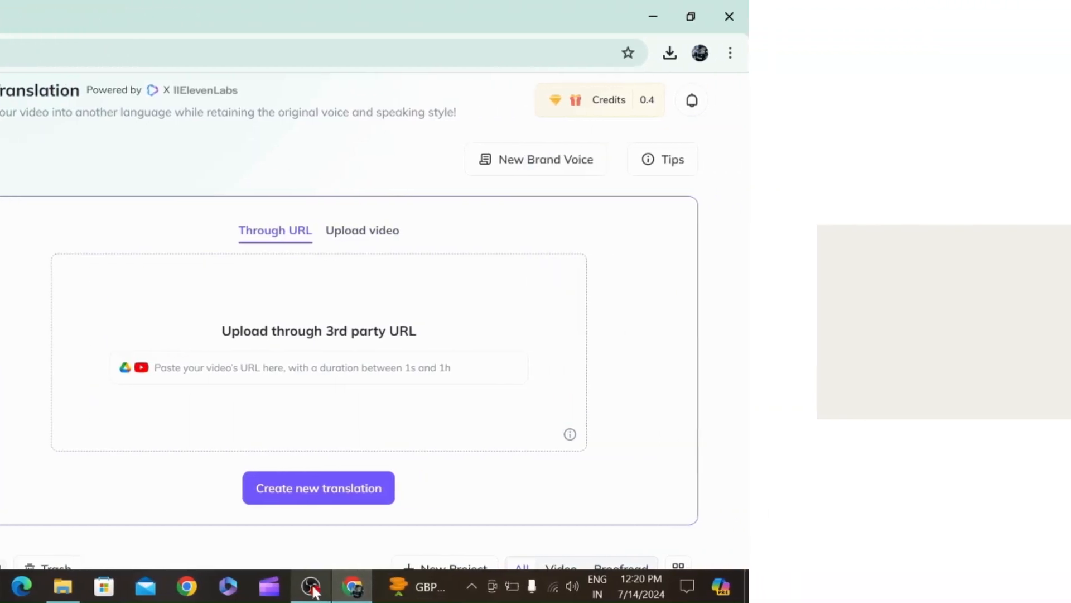